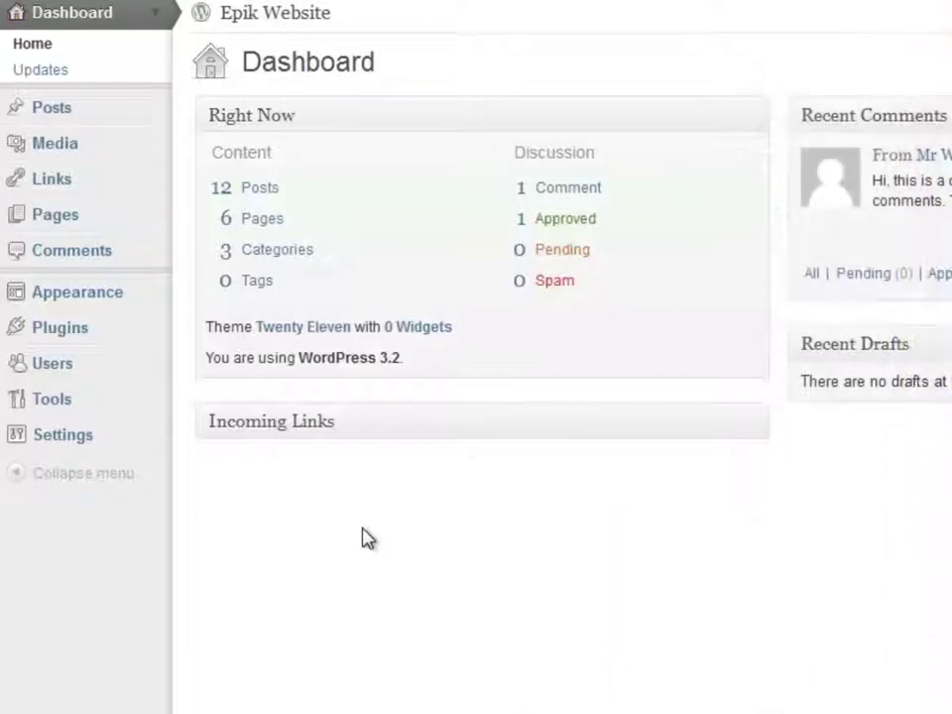
- Open the Widgets page of the site administration after checking the sidebar on the live site
{"action": "left_click", "coordinate": [103, 294]}
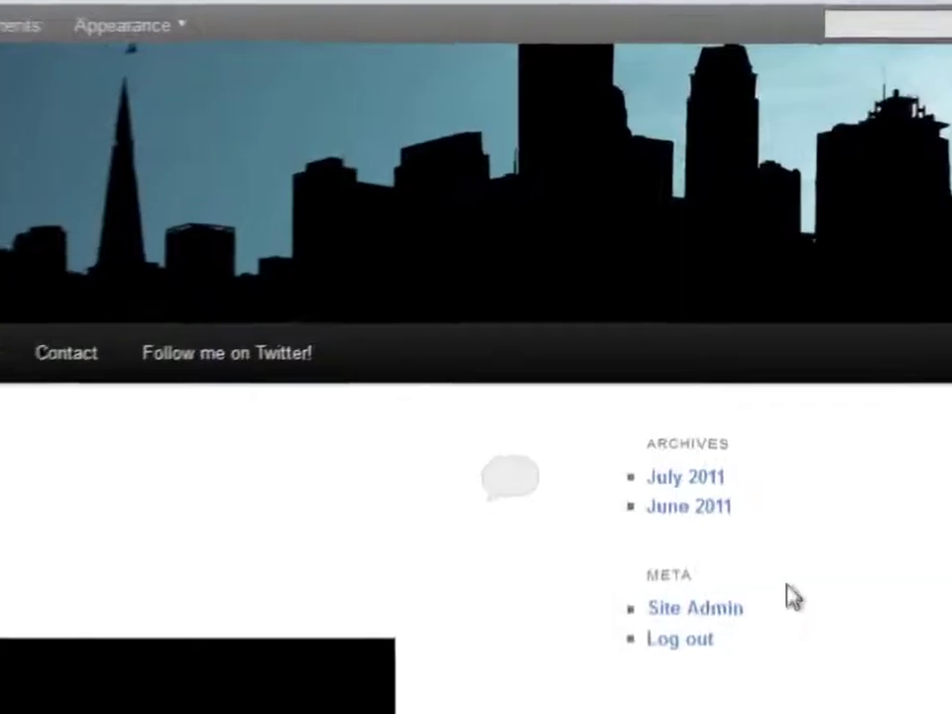
{"action": "scroll", "coordinate": [794, 597], "scroll_direction": "down", "scroll_amount": 2}
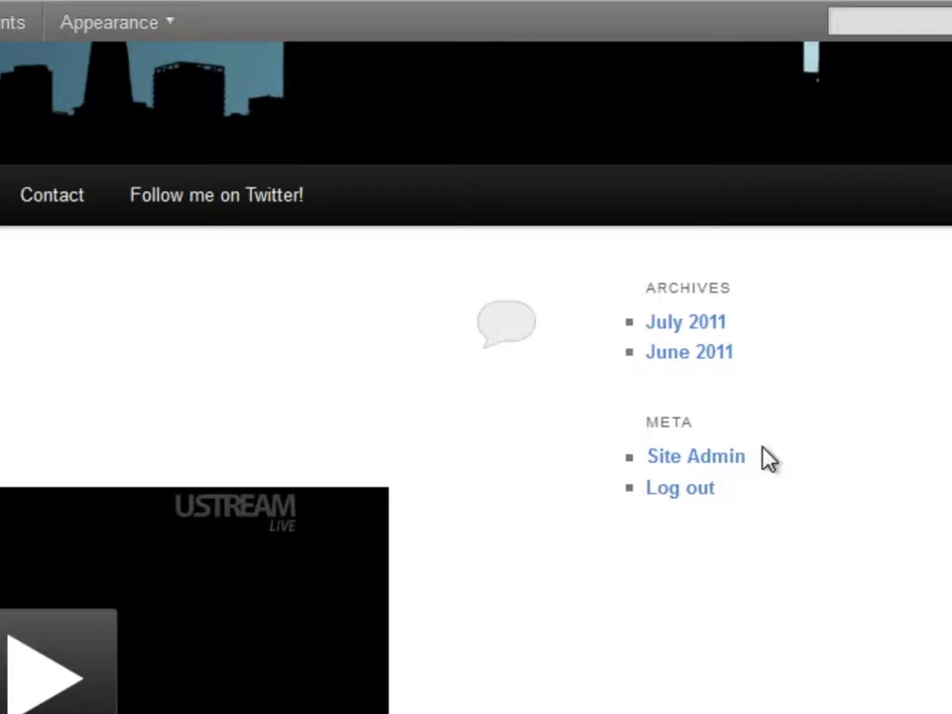
{"action": "mouse_move", "coordinate": [98, 26]}
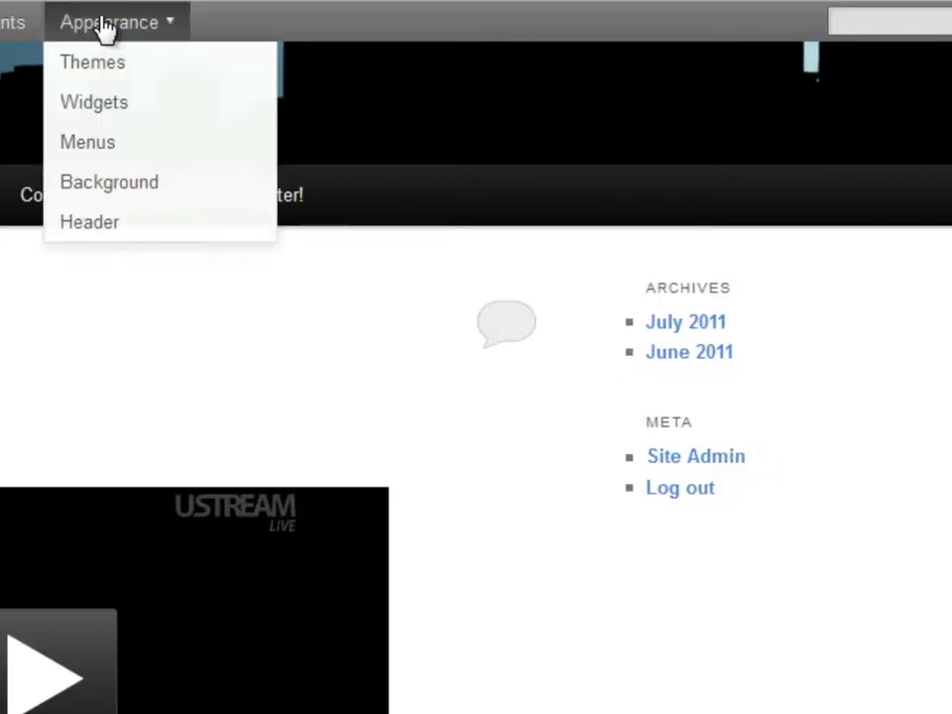
{"action": "left_click", "coordinate": [99, 105]}
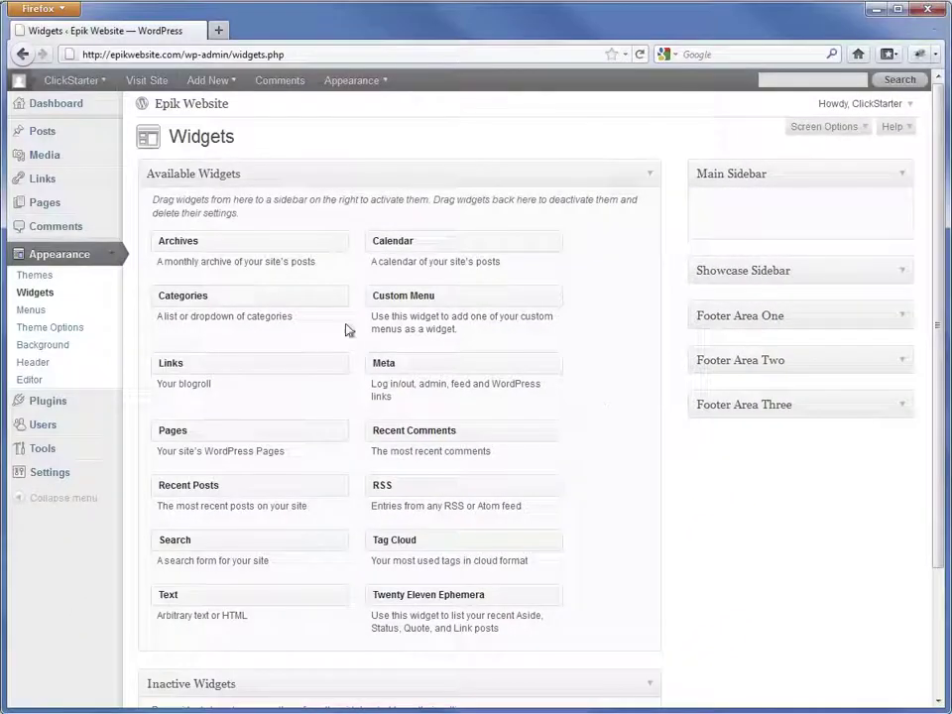
- Add the Archives and Links widgets to the Main Sidebar, with Links placed above Archives
{"action": "left_click_drag", "start_coordinate": [208, 244], "coordinate": [774, 204]}
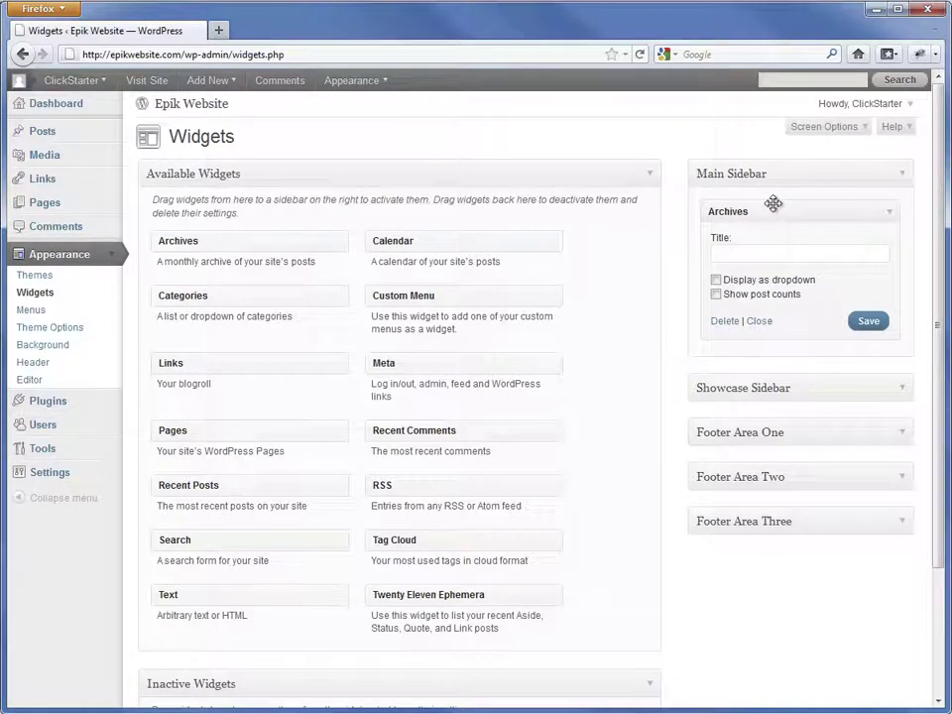
{"action": "left_click_drag", "start_coordinate": [247, 363], "coordinate": [748, 346]}
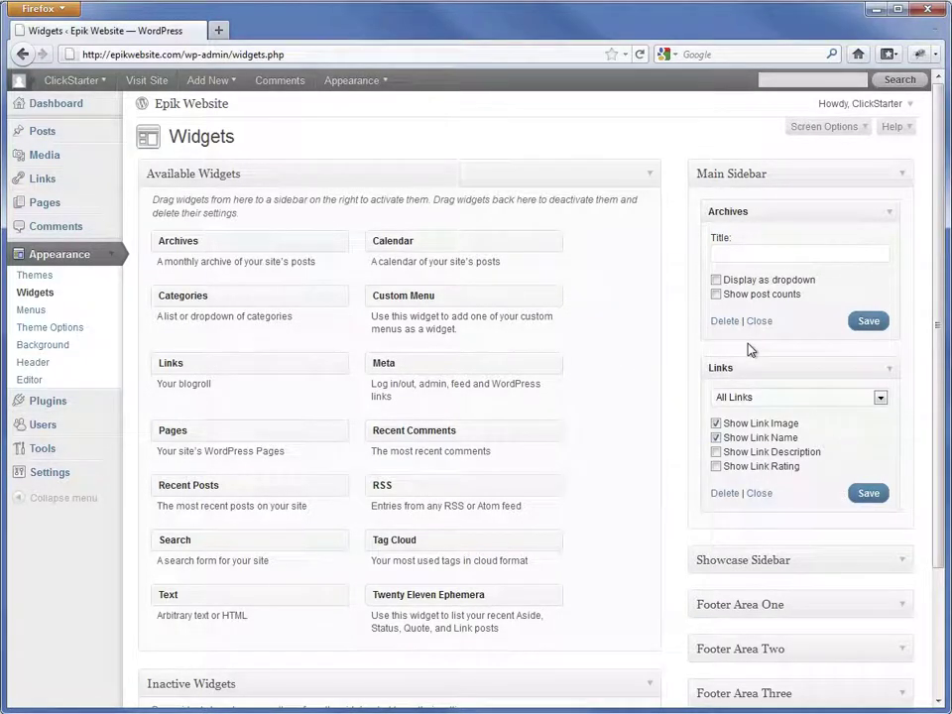
{"action": "left_click", "coordinate": [889, 212]}
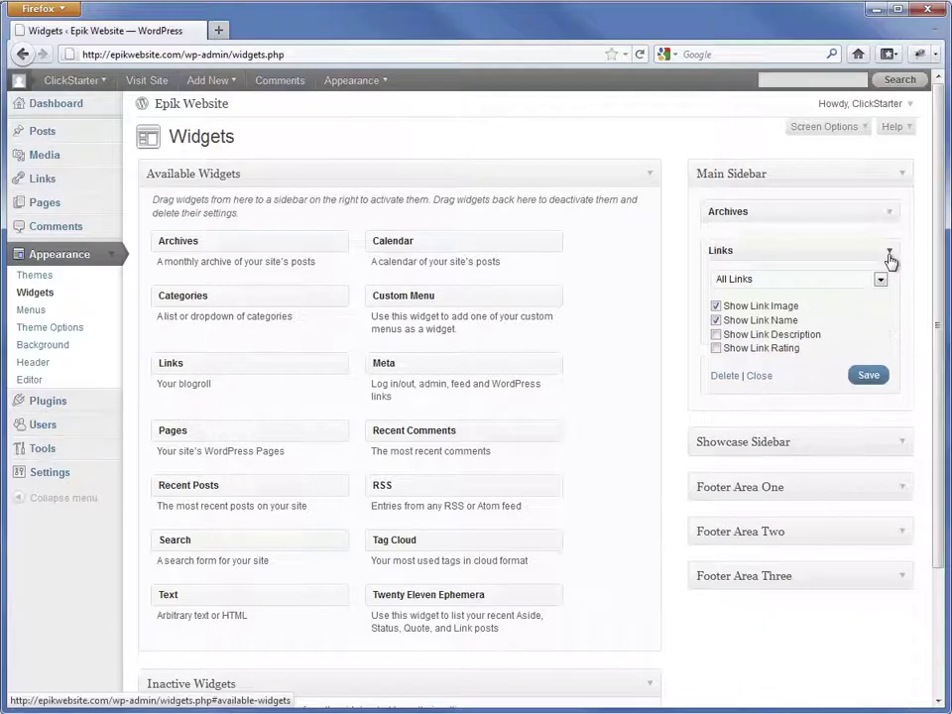
{"action": "left_click", "coordinate": [890, 254]}
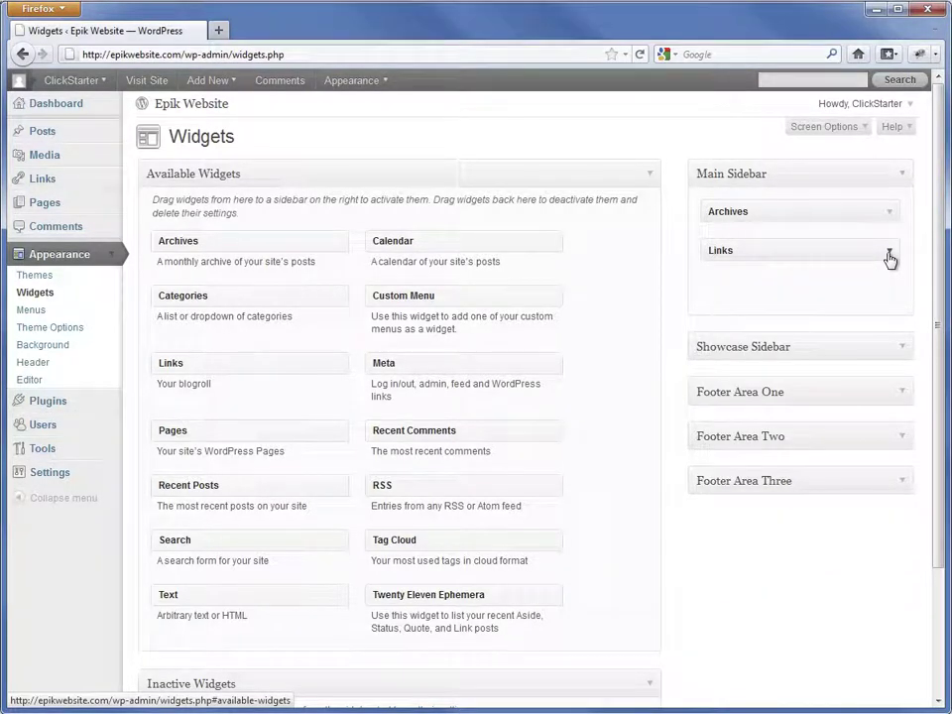
{"action": "left_click_drag", "start_coordinate": [807, 251], "coordinate": [803, 206]}
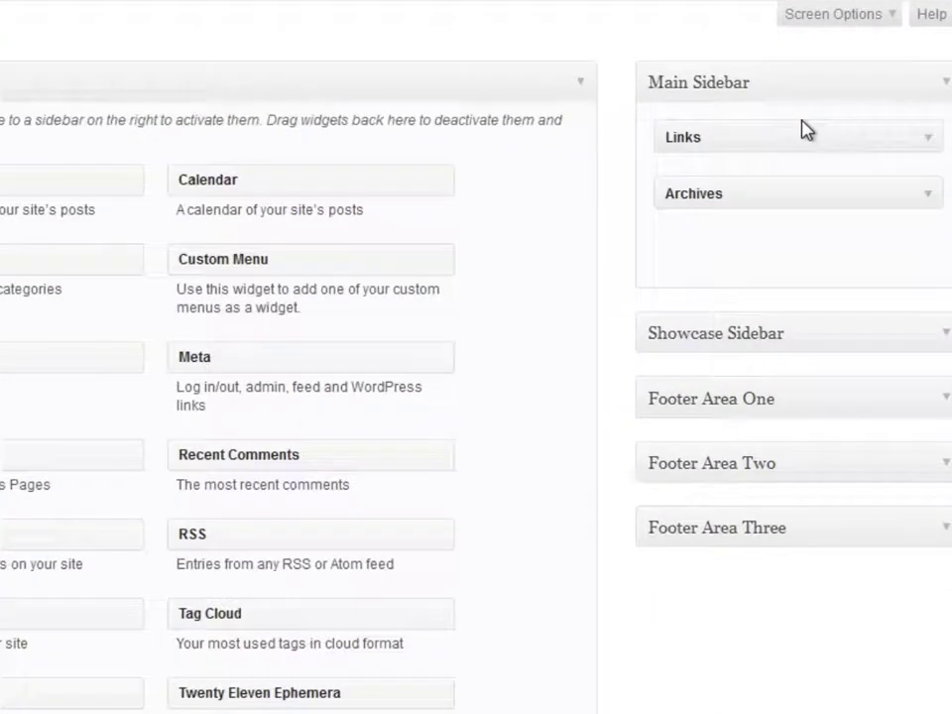
- Remove the Links and Archives widgets from the Main Sidebar
{"action": "left_click_drag", "start_coordinate": [786, 137], "coordinate": [485, 141]}
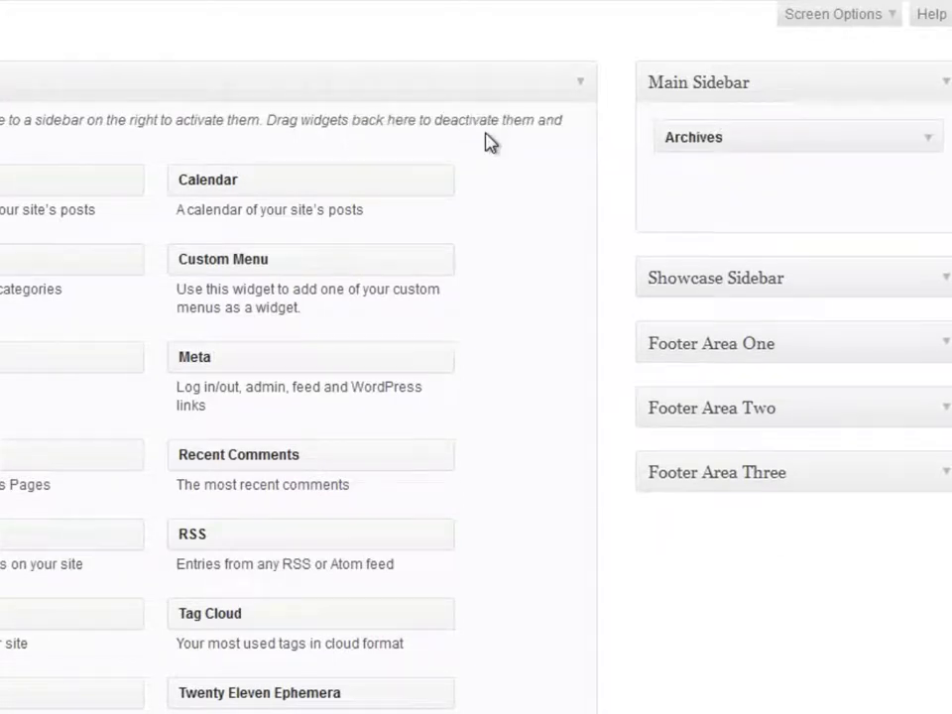
{"action": "left_click", "coordinate": [933, 145]}
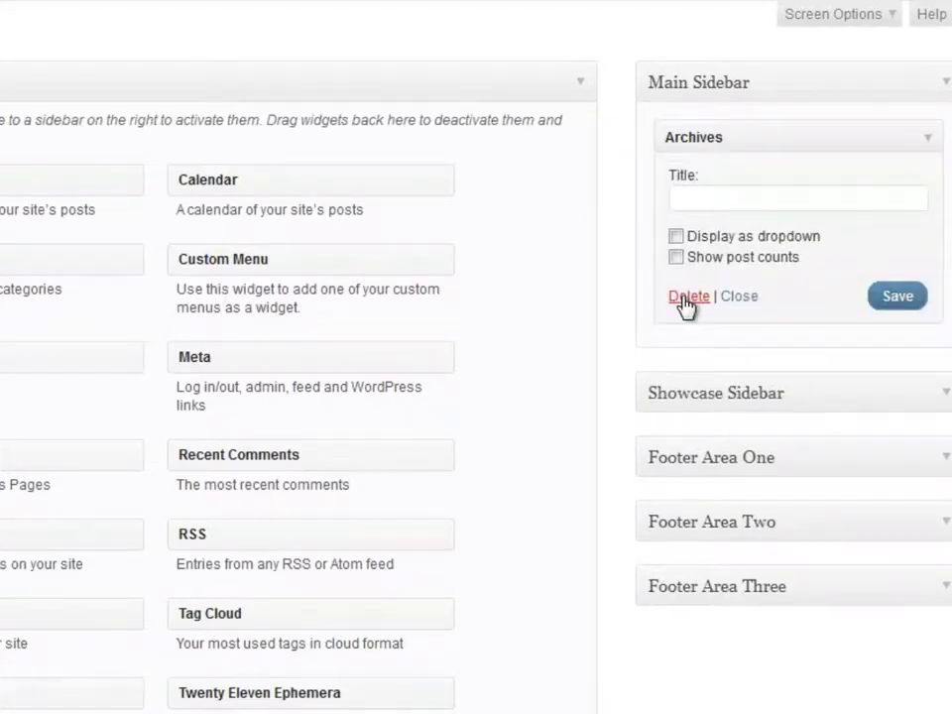
{"action": "left_click", "coordinate": [684, 298]}
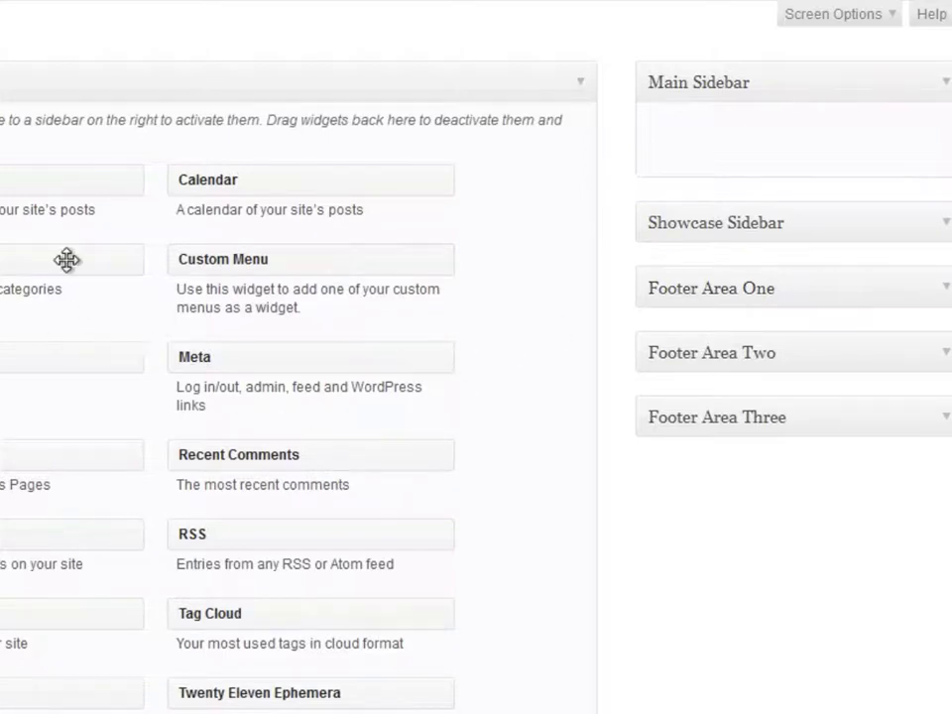
- Add a Categories widget titled "Epik News" with post counts to the Main Sidebar and save it
{"action": "left_click_drag", "start_coordinate": [69, 259], "coordinate": [799, 136]}
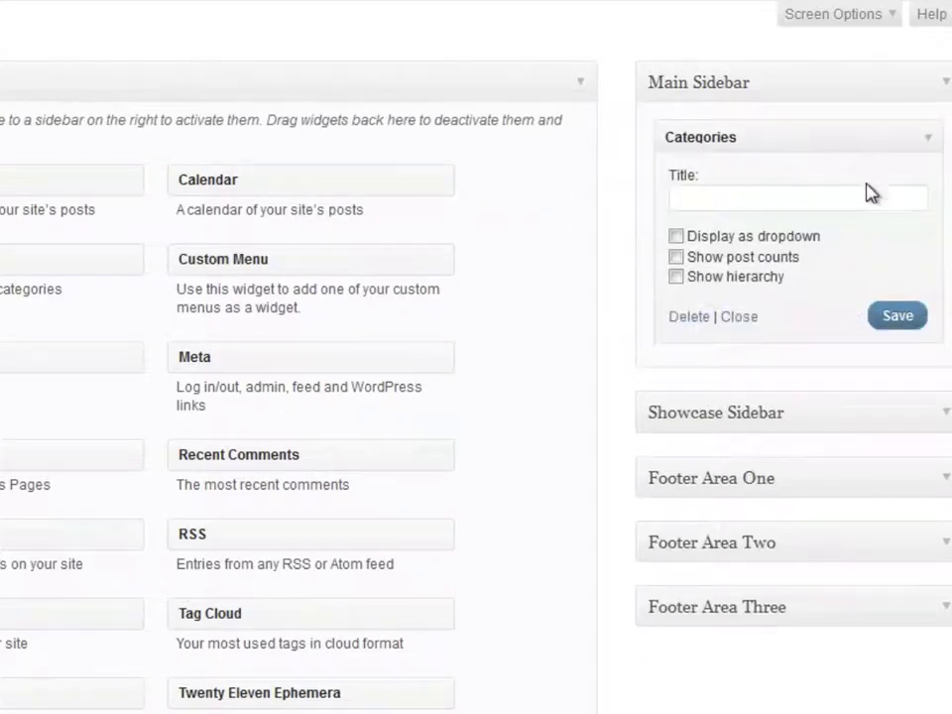
{"action": "left_click", "coordinate": [875, 198]}
{"action": "type", "text": "Epik News"}
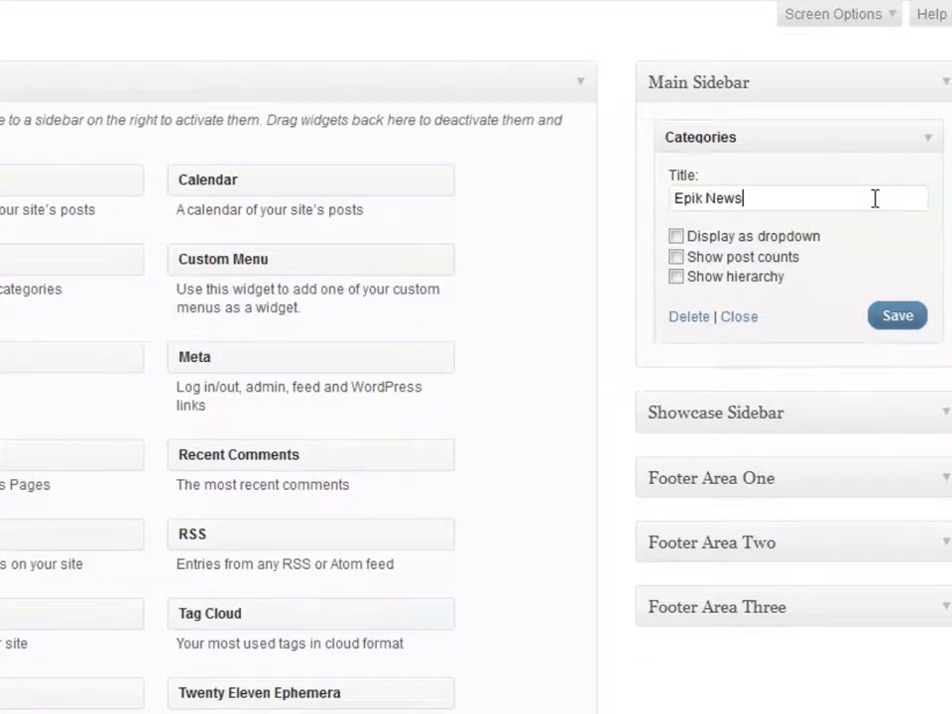
{"action": "left_click", "coordinate": [675, 257]}
{"action": "left_click", "coordinate": [909, 330]}
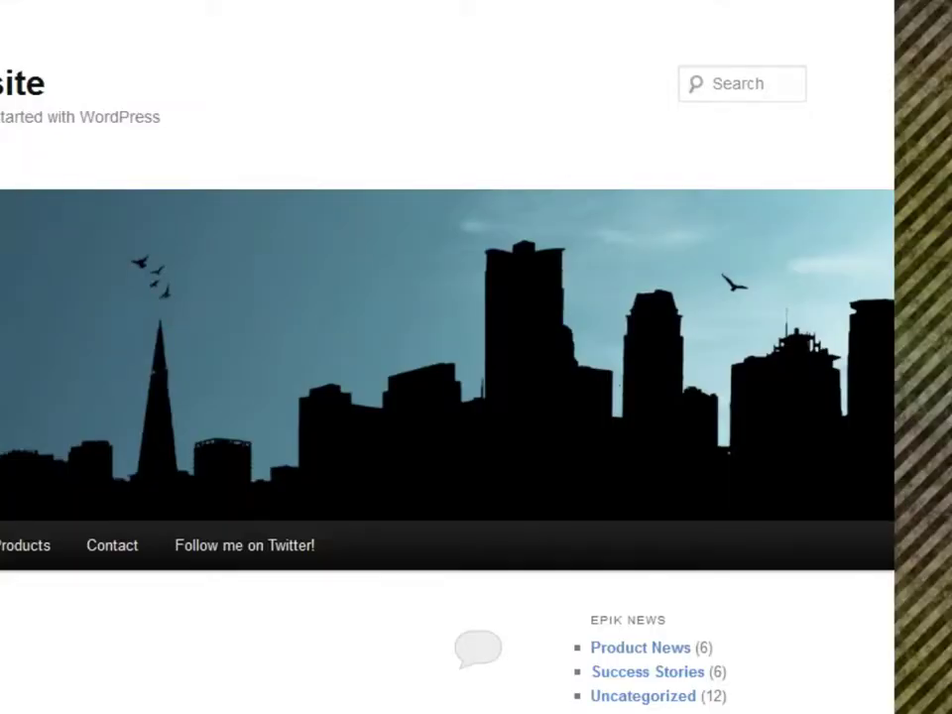
- Check the sidebar on the live site and add the RSS widget to Footer Area Three
{"action": "scroll", "coordinate": [839, 552], "scroll_direction": "down", "scroll_amount": 3}
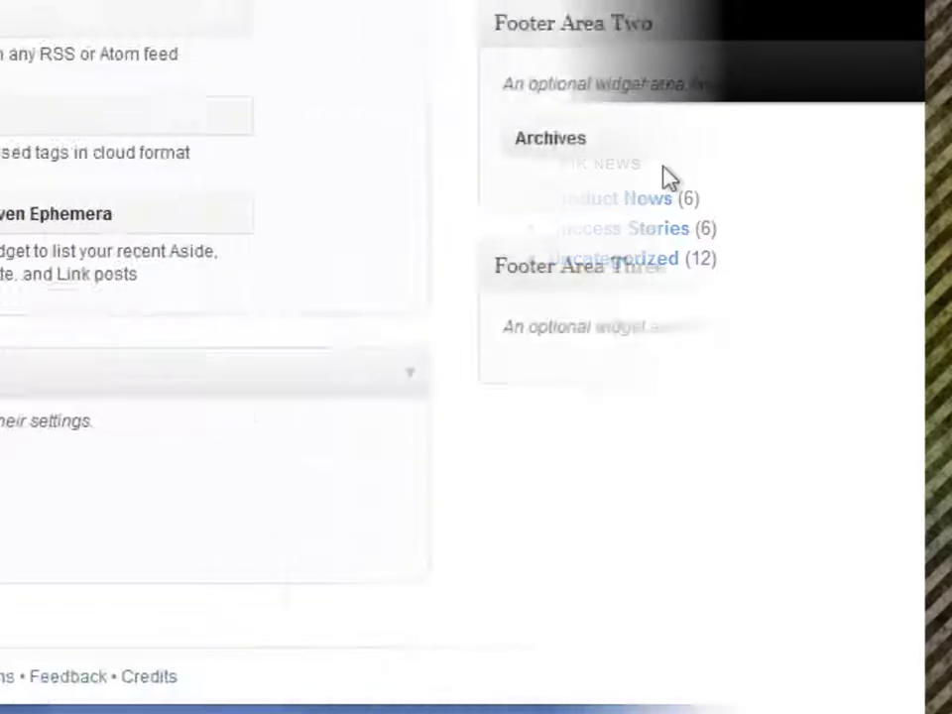
{"action": "left_click_drag", "start_coordinate": [248, 24], "coordinate": [640, 357]}
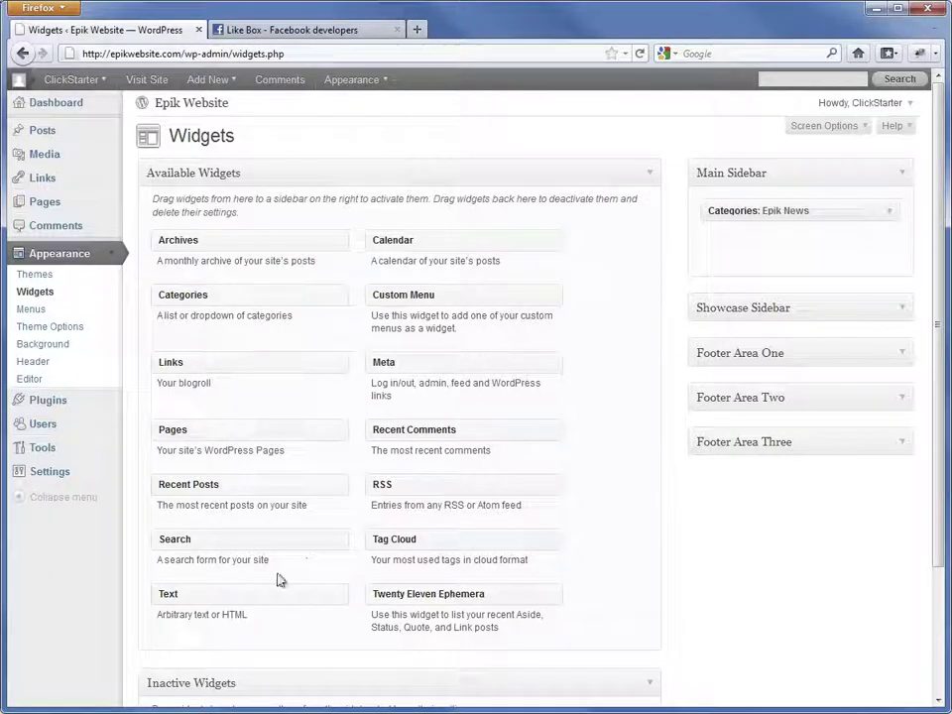
- Add a Text widget titled "About Epik Inc" above the Categories widget in the Main Sidebar
{"action": "left_click_drag", "start_coordinate": [223, 596], "coordinate": [749, 186]}
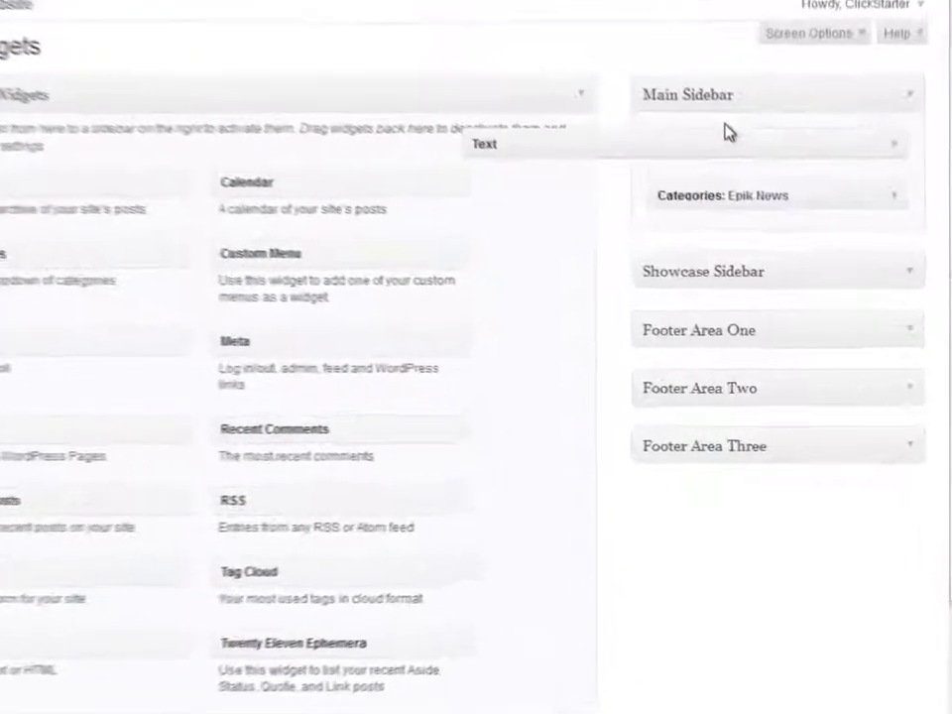
{"action": "left_click", "coordinate": [706, 242]}
{"action": "type", "text": "About Ep"}
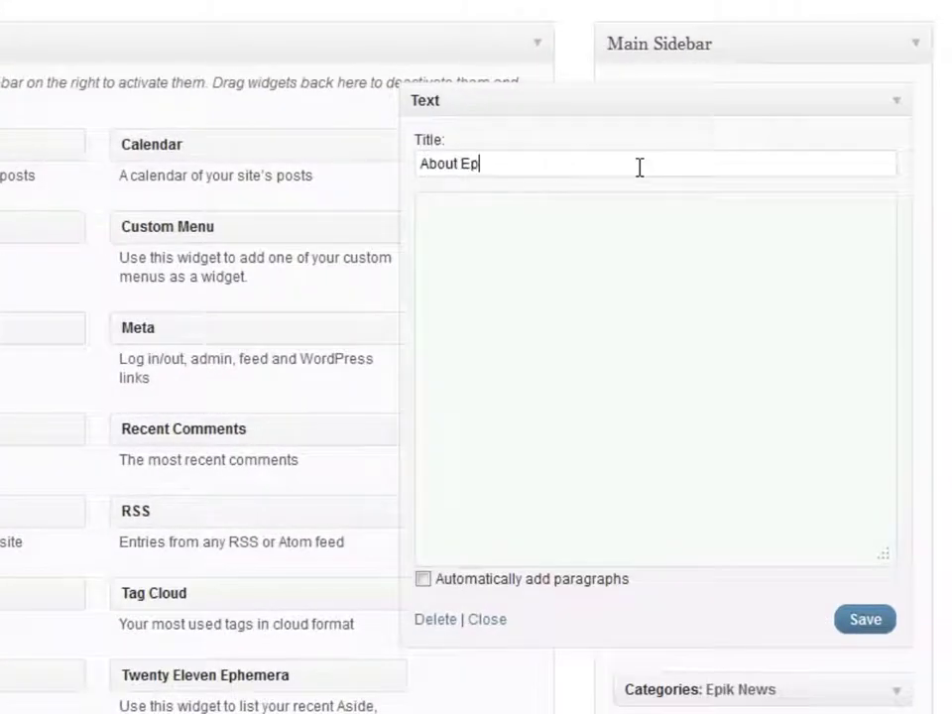
{"action": "type", "text": "ik Inc"}
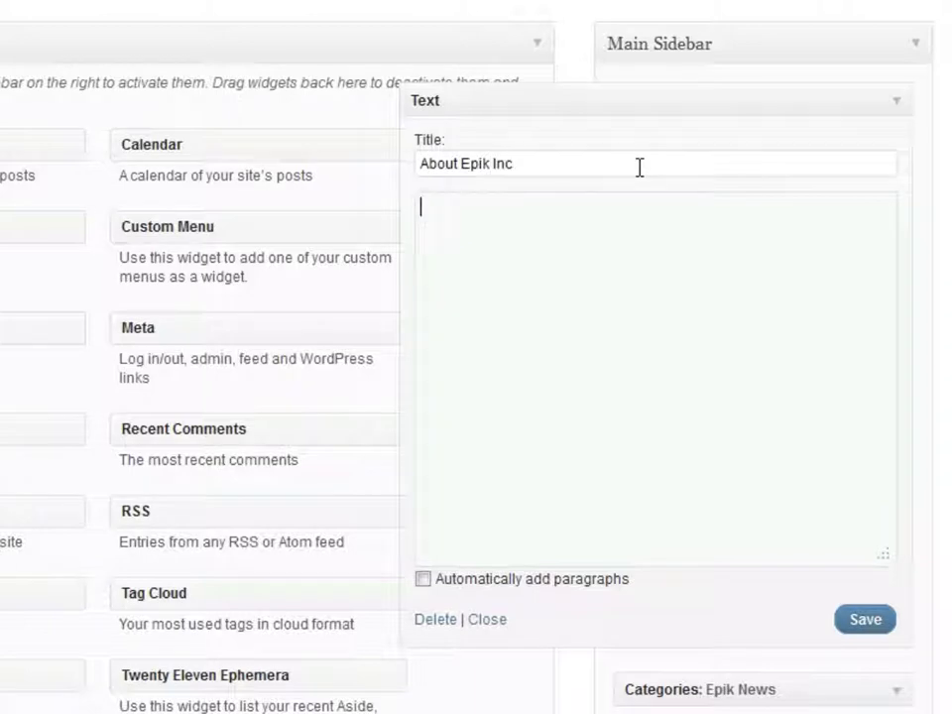
- Paste the copied welcome message about Epik Inc and its promotions into the Text widget, save it and collapse it
{"action": "right_click", "coordinate": [624, 234]}
{"action": "left_click", "coordinate": [688, 340]}
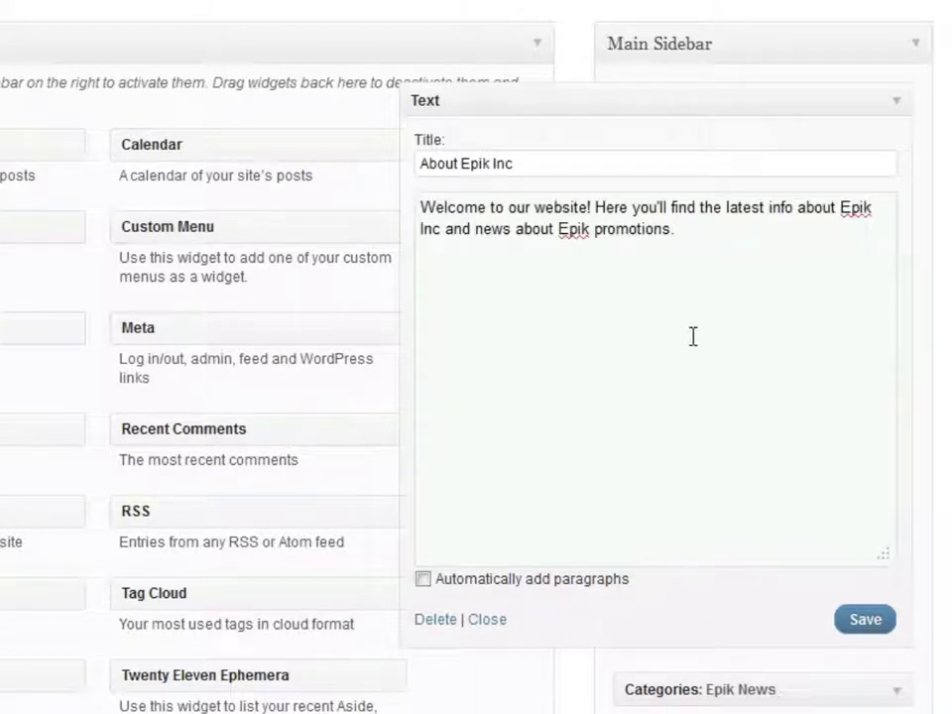
{"action": "left_click", "coordinate": [862, 620]}
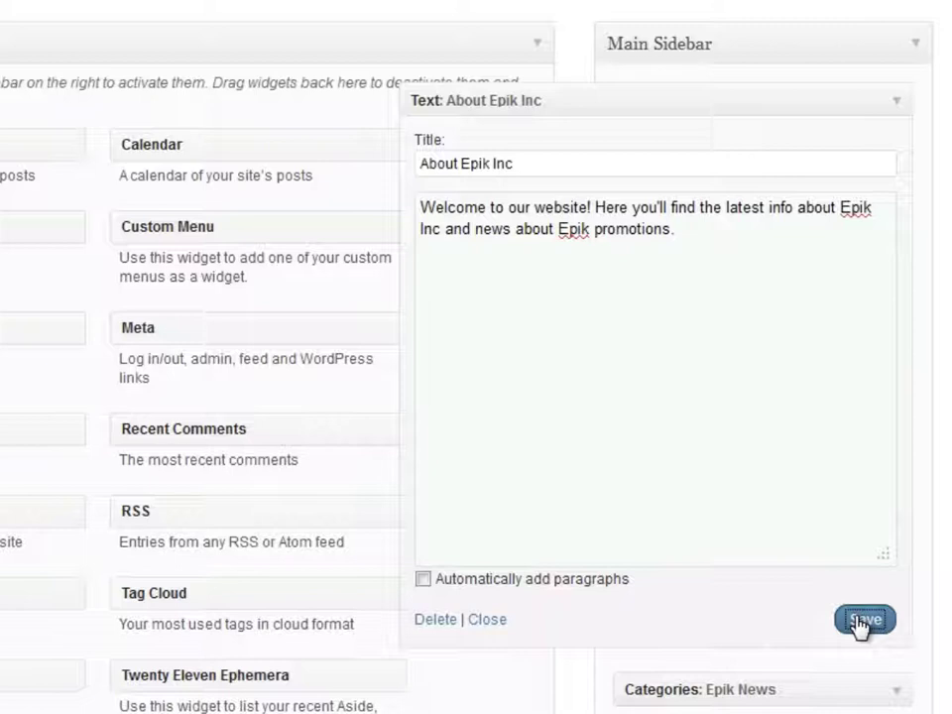
{"action": "left_click", "coordinate": [897, 111]}
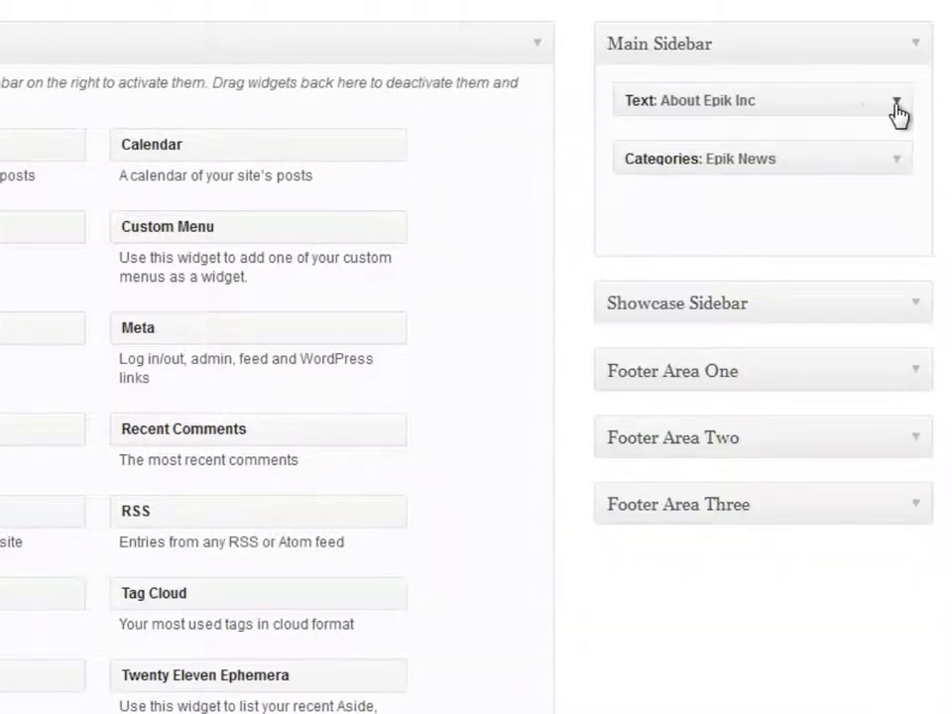
- Add a second Text widget titled "We 'Like' WordPress!" between the About Epik Inc and Categories widgets in the Main Sidebar
{"action": "left_click_drag", "start_coordinate": [40, 675], "coordinate": [694, 151]}
{"action": "left_click", "coordinate": [638, 217]}
{"action": "type", "text": "We "}
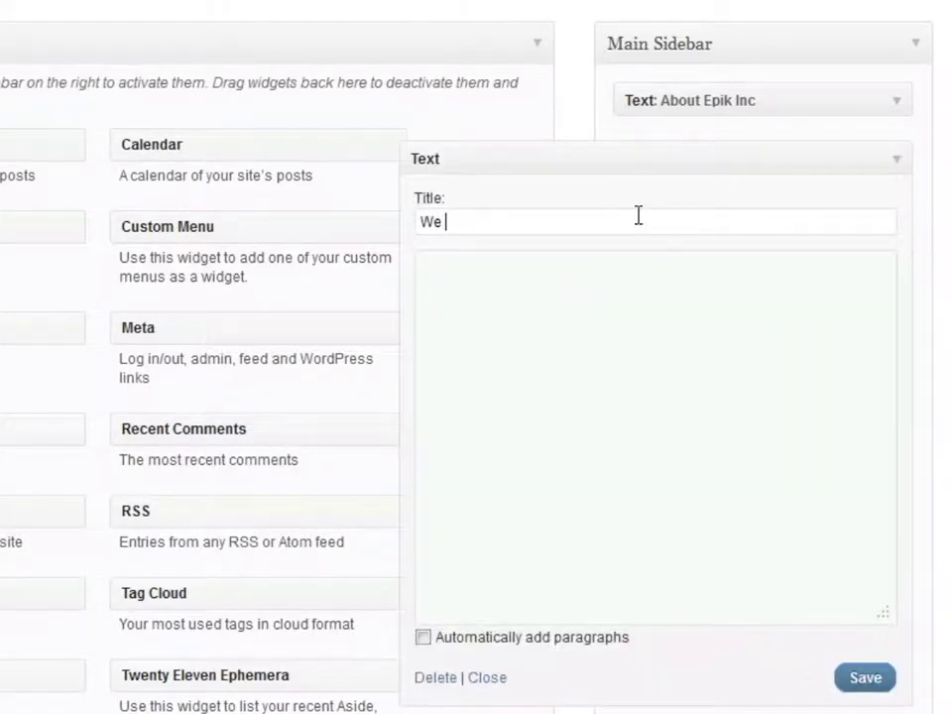
{"action": "type", "text": "'Like' WordPress!"}
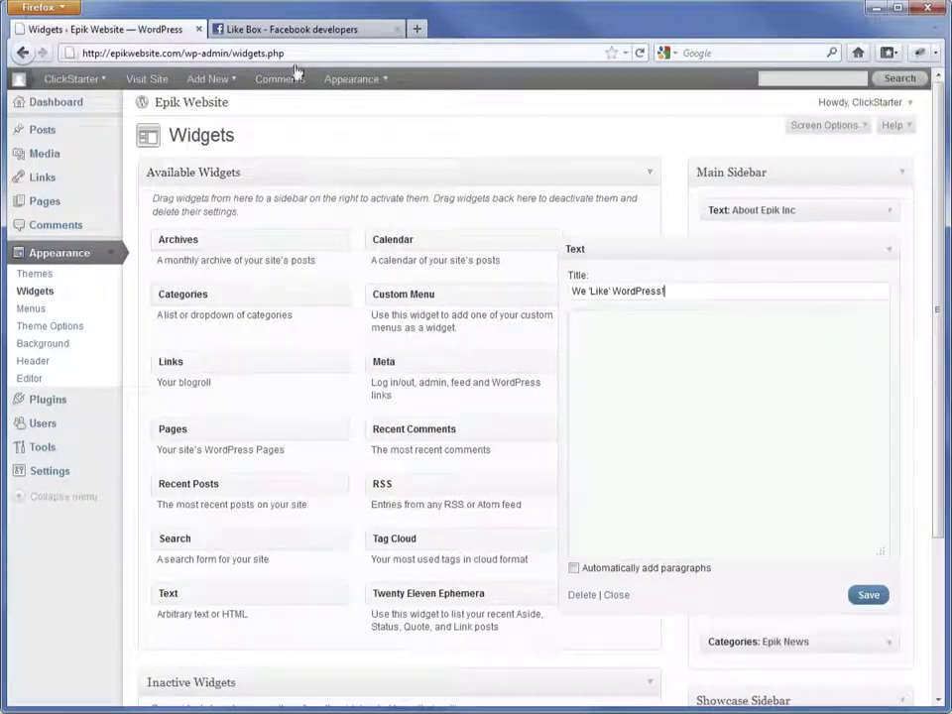
- Generate the Like Box code for the WordPress page on the Facebook developers site and copy its iframe version
{"action": "left_click", "coordinate": [298, 32]}
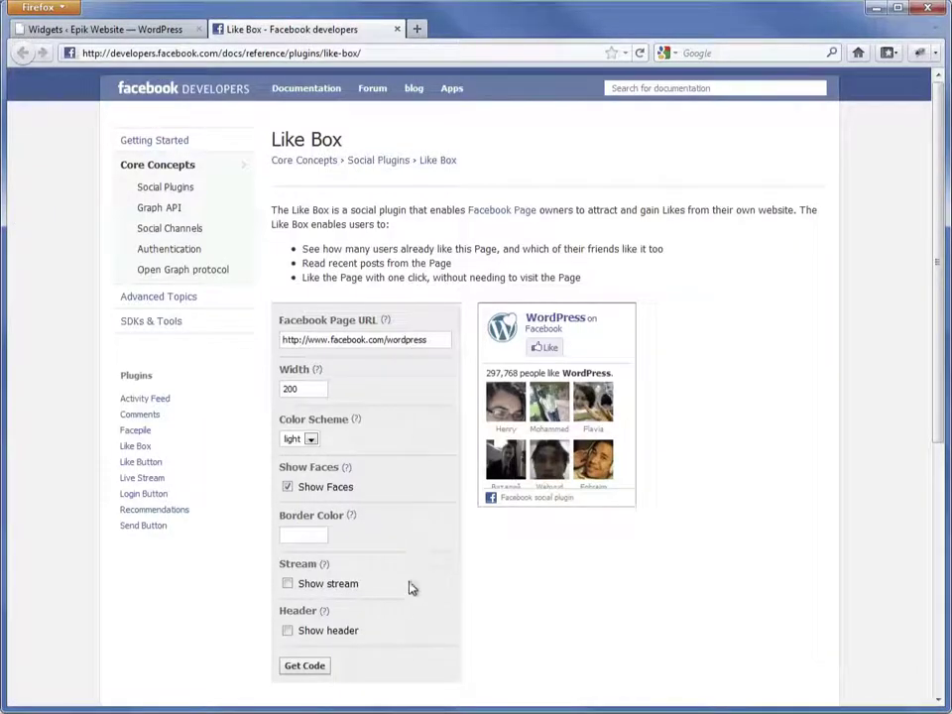
{"action": "scroll", "coordinate": [414, 616], "scroll_direction": "down", "scroll_amount": 3}
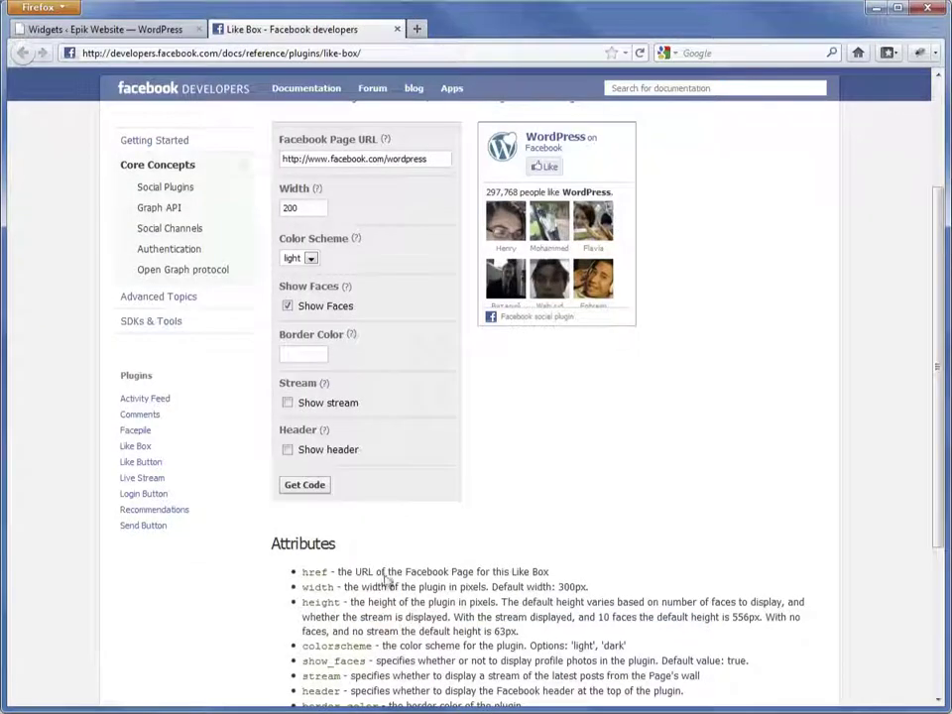
{"action": "left_click", "coordinate": [305, 486]}
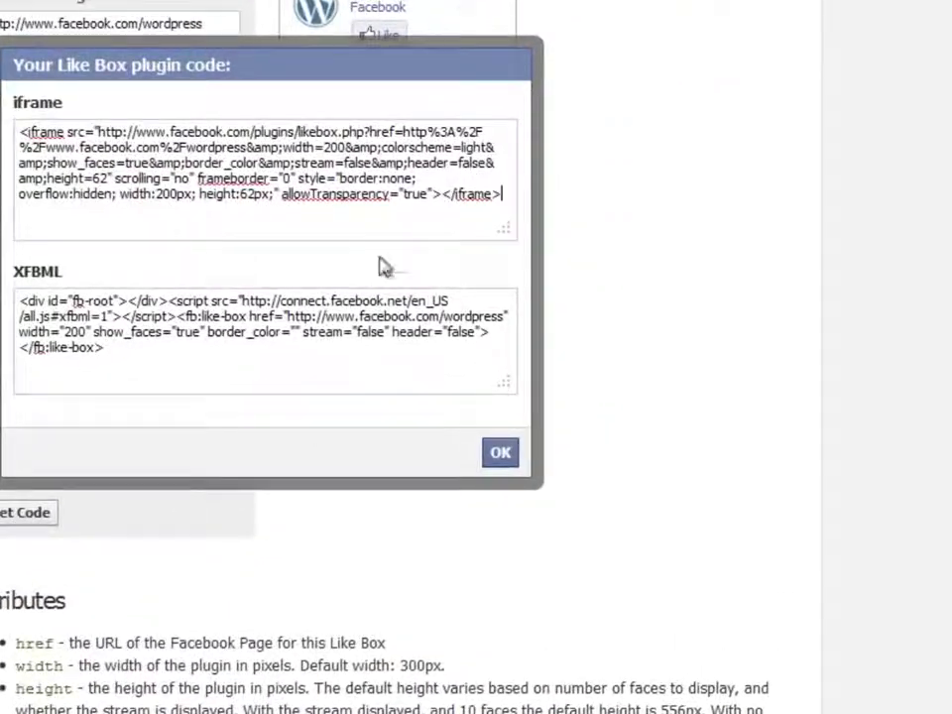
{"action": "left_click", "coordinate": [515, 265]}
{"action": "right_click", "coordinate": [318, 155]}
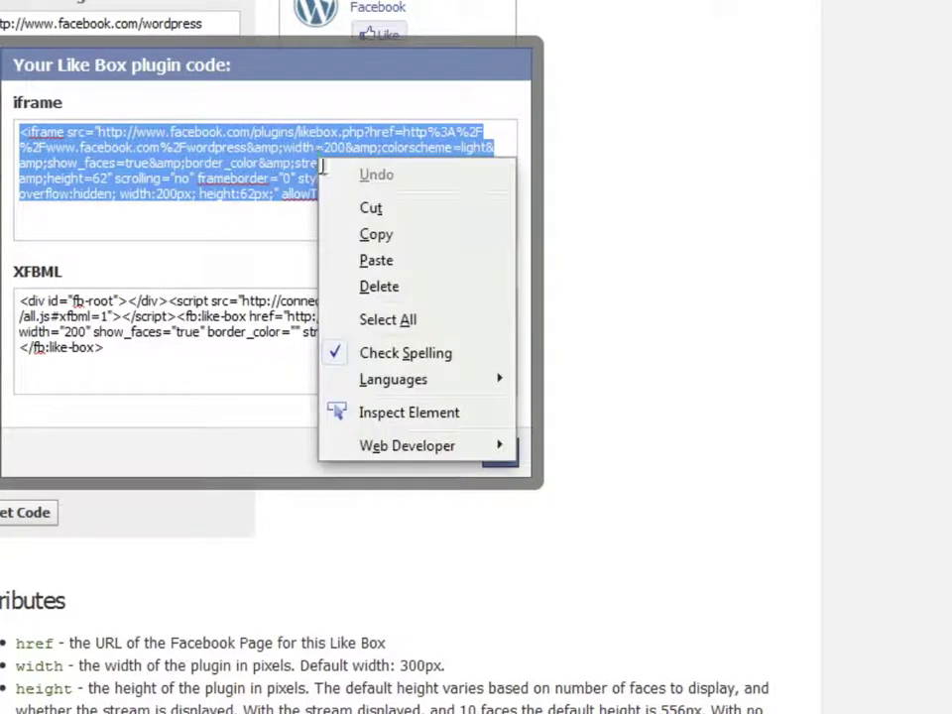
{"action": "left_click", "coordinate": [385, 239]}
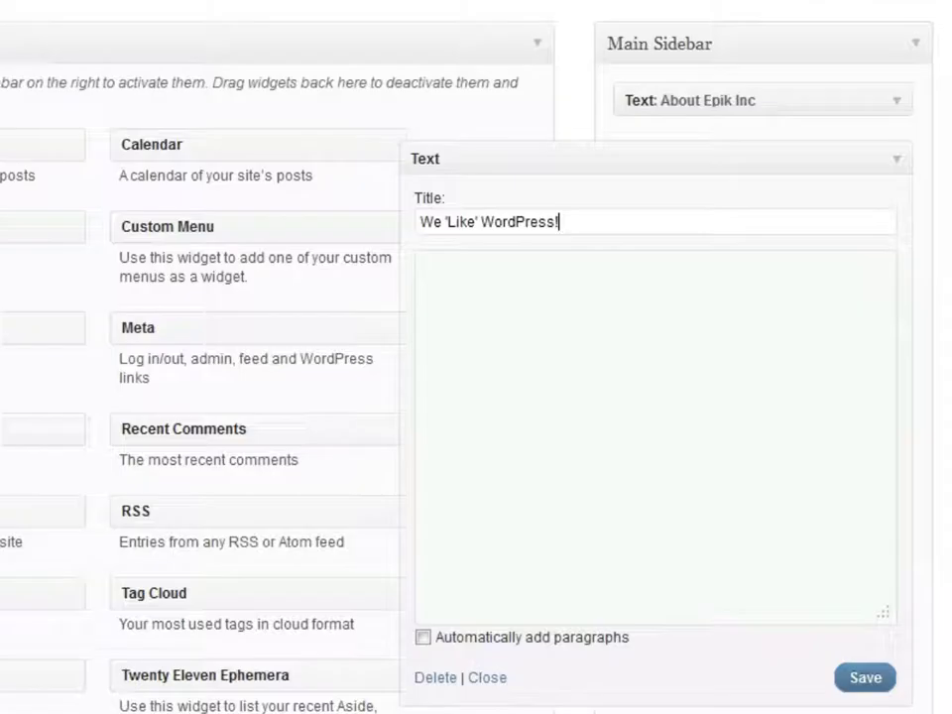
- Paste the copied Facebook Like Box iframe code into the "We 'Like' WordPress!" Text widget and save it
{"action": "left_click", "coordinate": [493, 283]}
{"action": "right_click", "coordinate": [493, 284]}
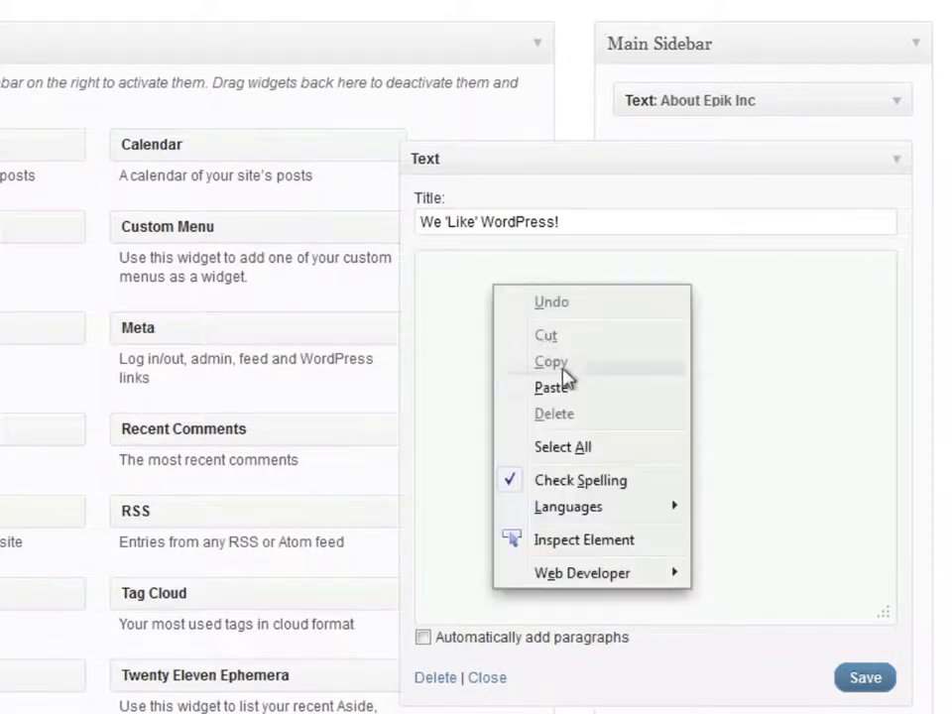
{"action": "left_click", "coordinate": [583, 387]}
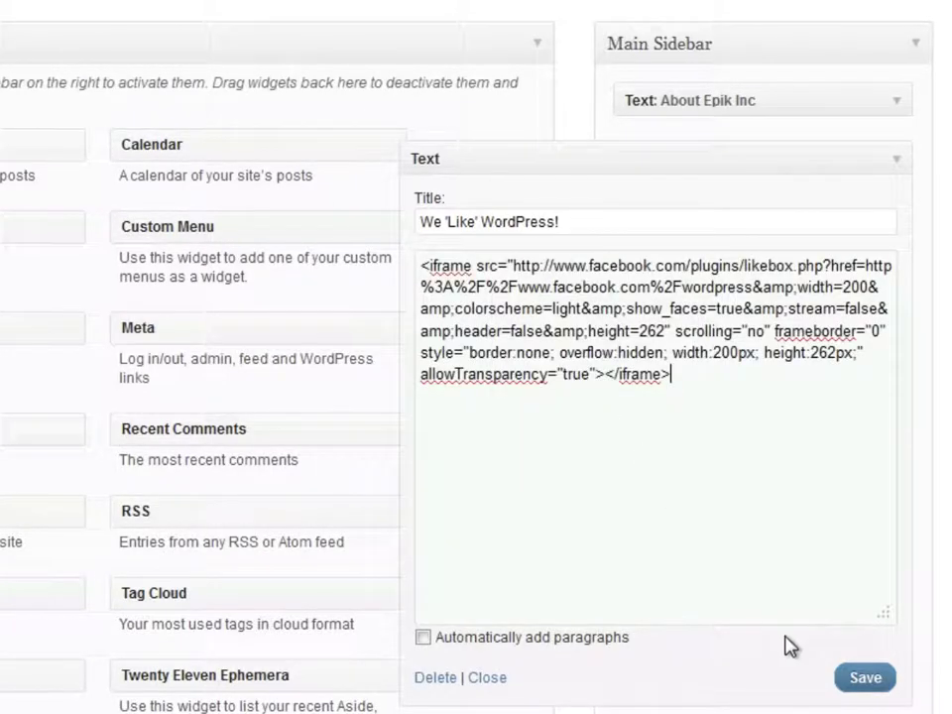
{"action": "left_click", "coordinate": [866, 678]}
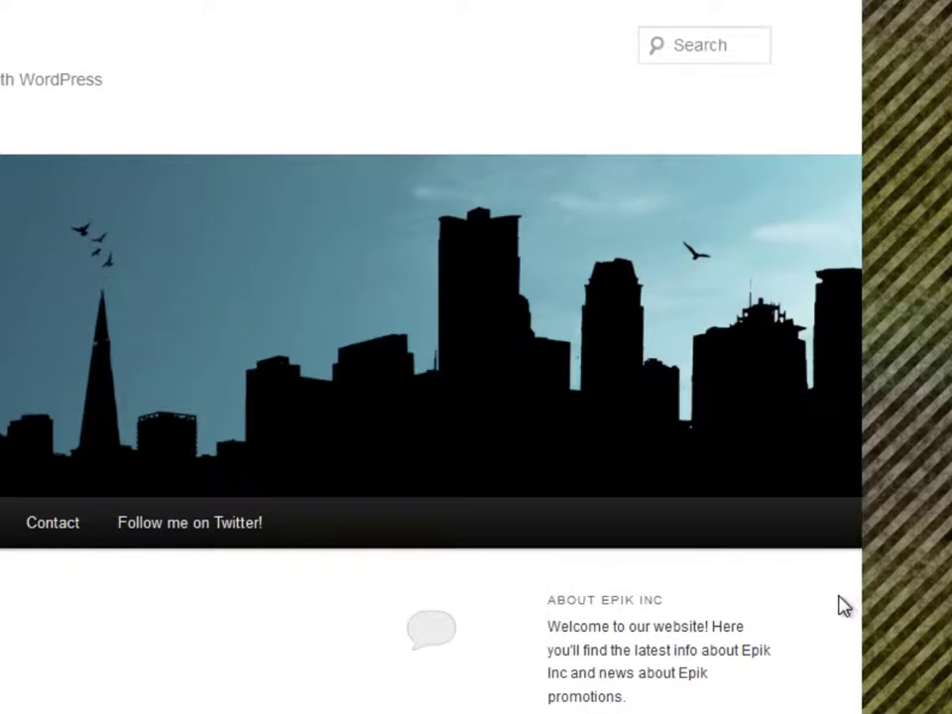
- Review the new sidebar widgets on the live site and the Inactive Widgets area of the Widgets page
{"action": "scroll", "coordinate": [841, 607], "scroll_direction": "down", "scroll_amount": 5}
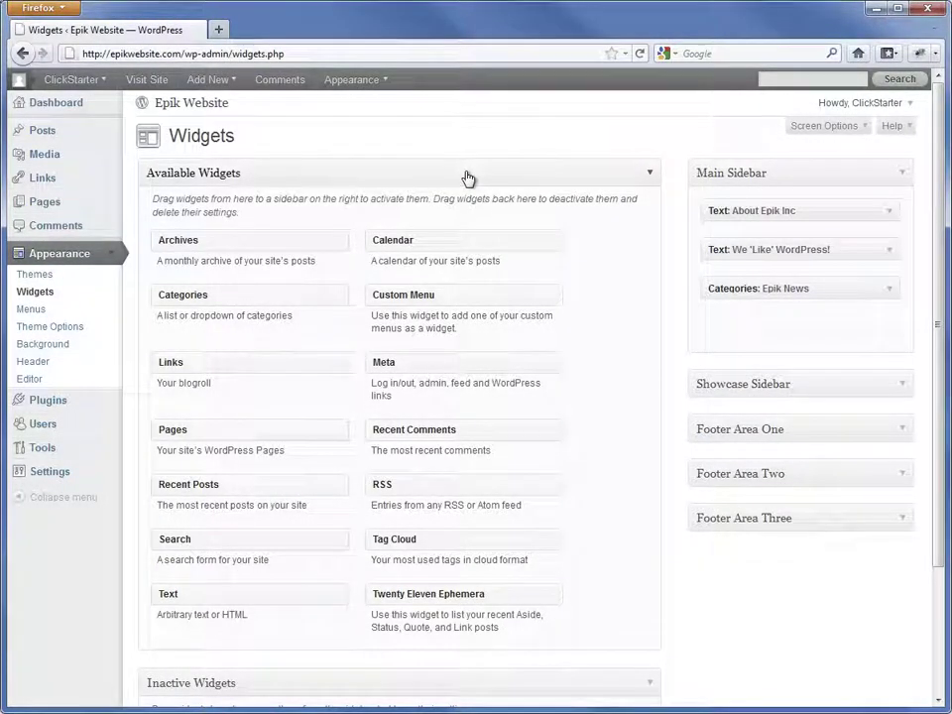
{"action": "scroll", "coordinate": [406, 262], "scroll_direction": "down", "scroll_amount": 3}
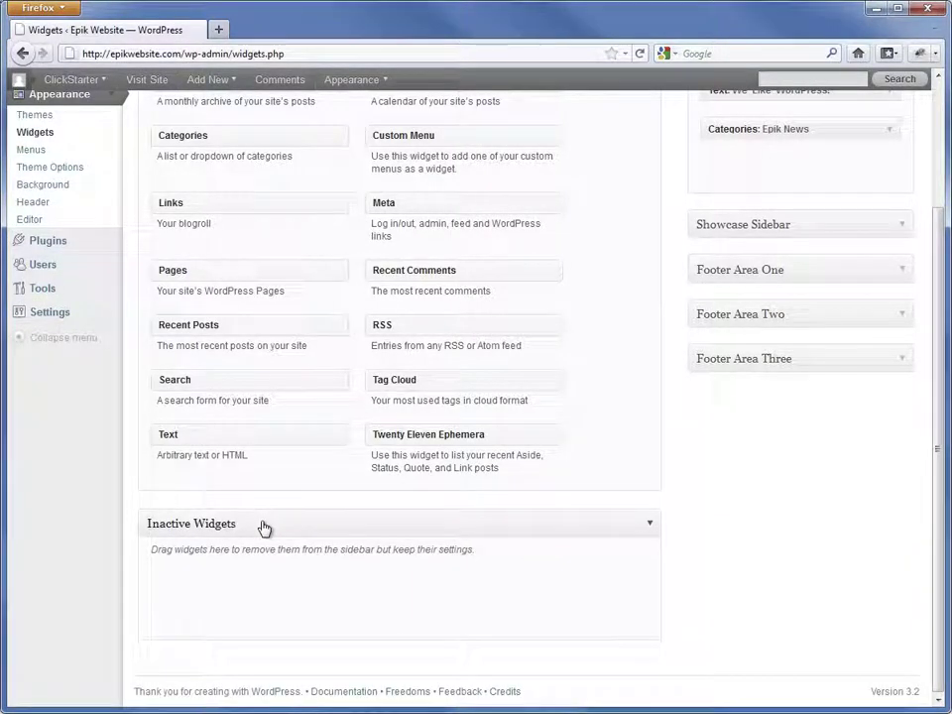
- Remove the Epik News Categories widget from the Main Sidebar and move the "We 'Like' WordPress!" Text widget to Inactive Widgets
{"action": "scroll", "coordinate": [263, 526], "scroll_direction": "up", "scroll_amount": 3}
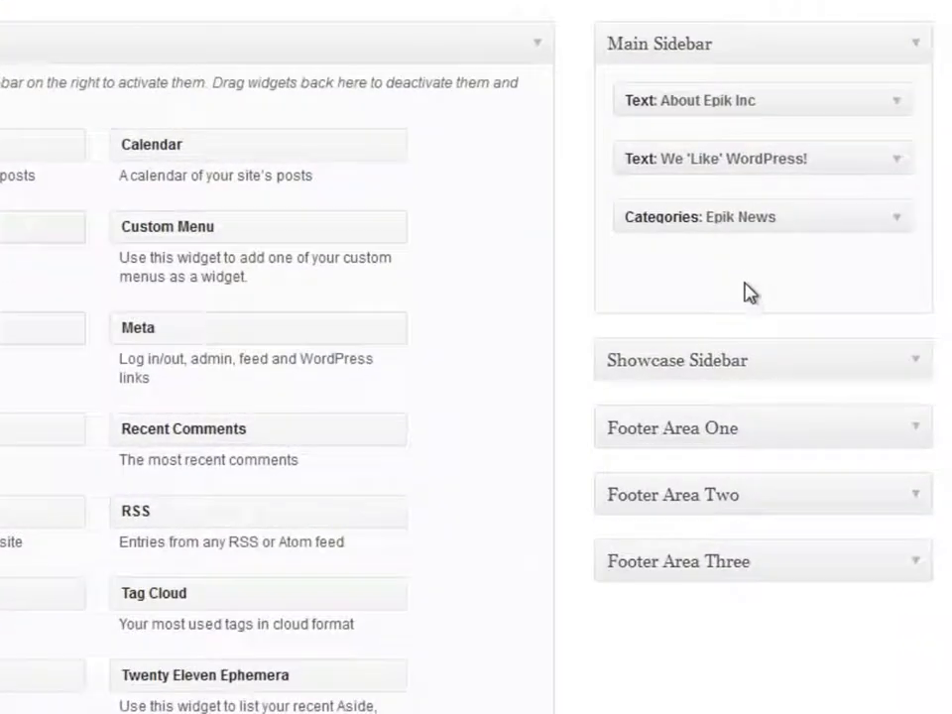
{"action": "left_click_drag", "start_coordinate": [726, 219], "coordinate": [386, 211]}
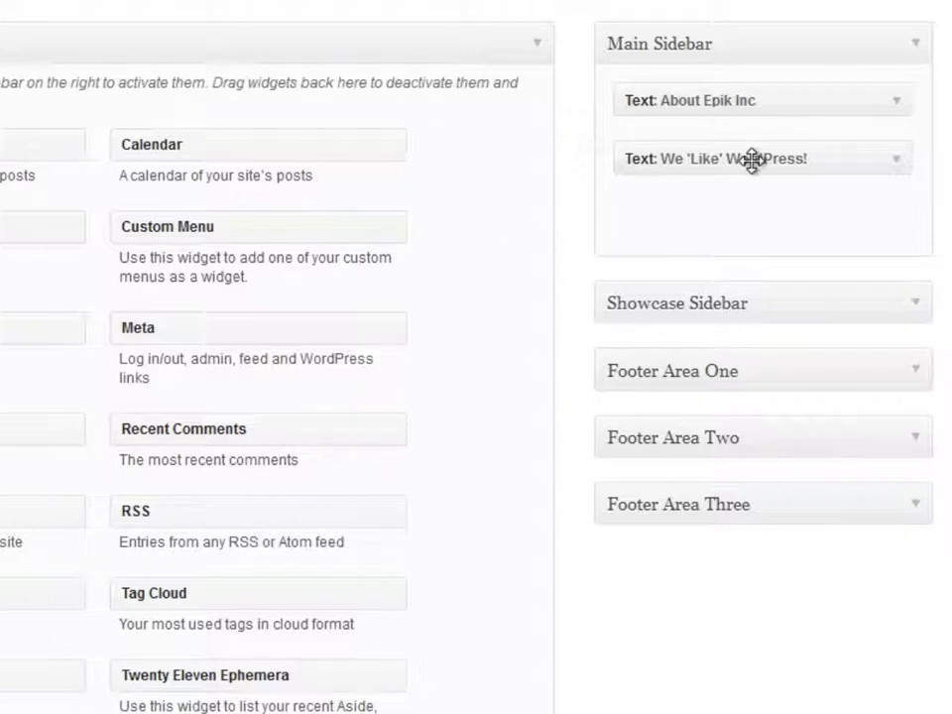
{"action": "left_click_drag", "start_coordinate": [748, 159], "coordinate": [337, 599]}
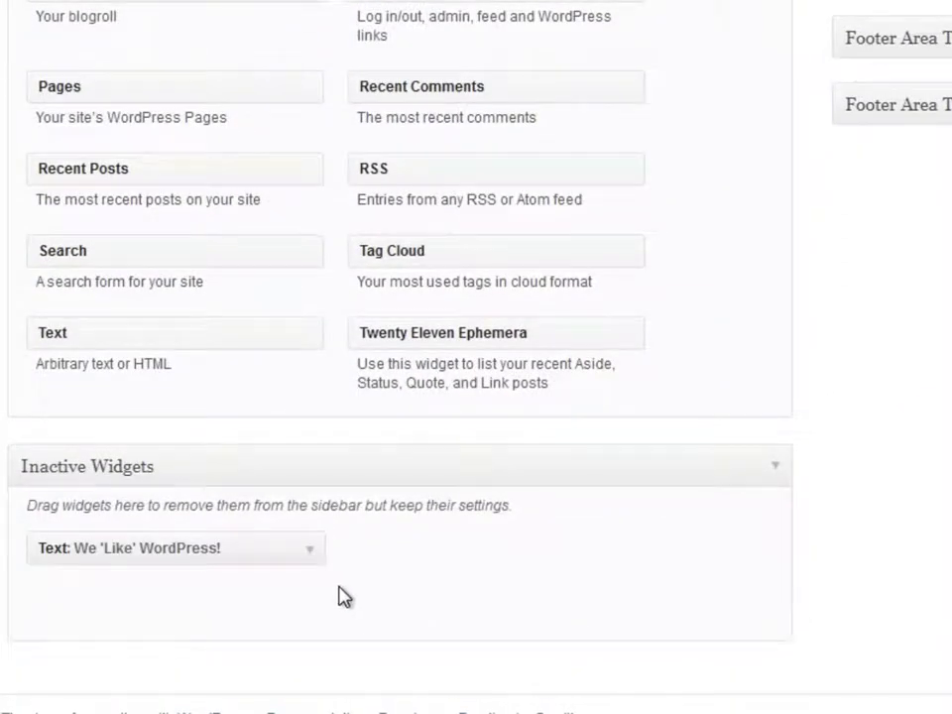
- Check the saved title and iframe code of the inactive "We 'Like' WordPress!" Text widget, and move it back to the Main Sidebar
{"action": "left_click", "coordinate": [310, 548]}
{"action": "scroll", "coordinate": [347, 555], "scroll_direction": "down", "scroll_amount": 6}
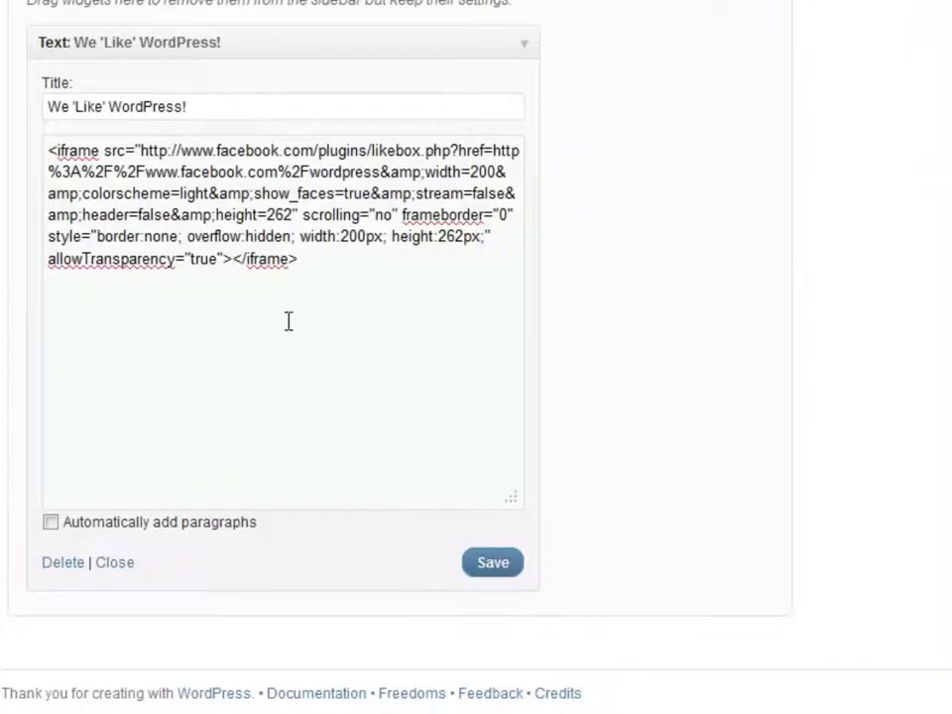
{"action": "left_click", "coordinate": [524, 44]}
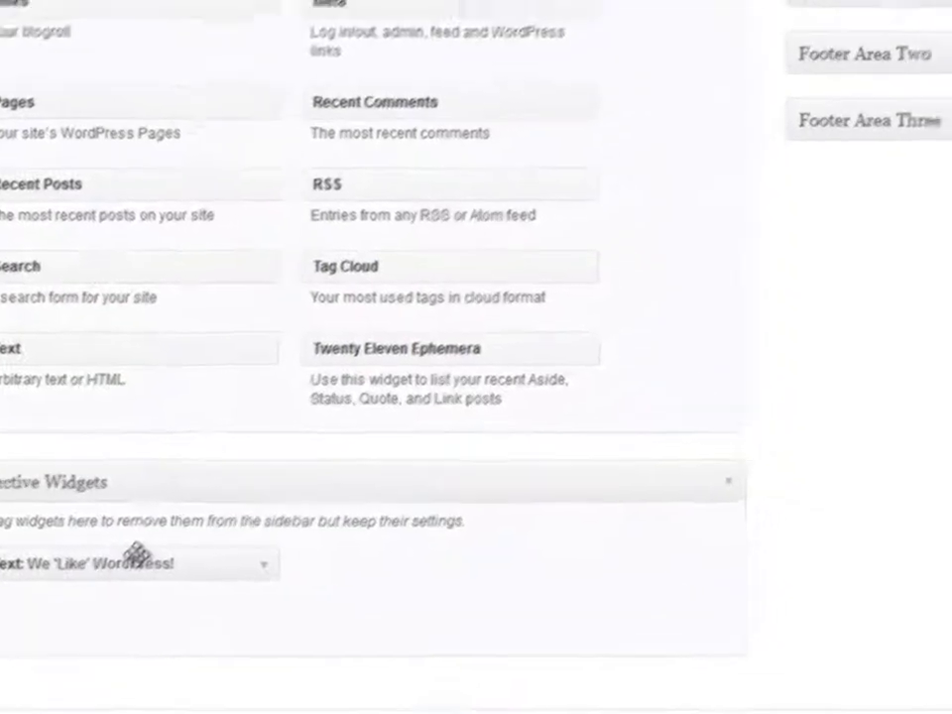
{"action": "left_click_drag", "start_coordinate": [137, 553], "coordinate": [926, 79]}
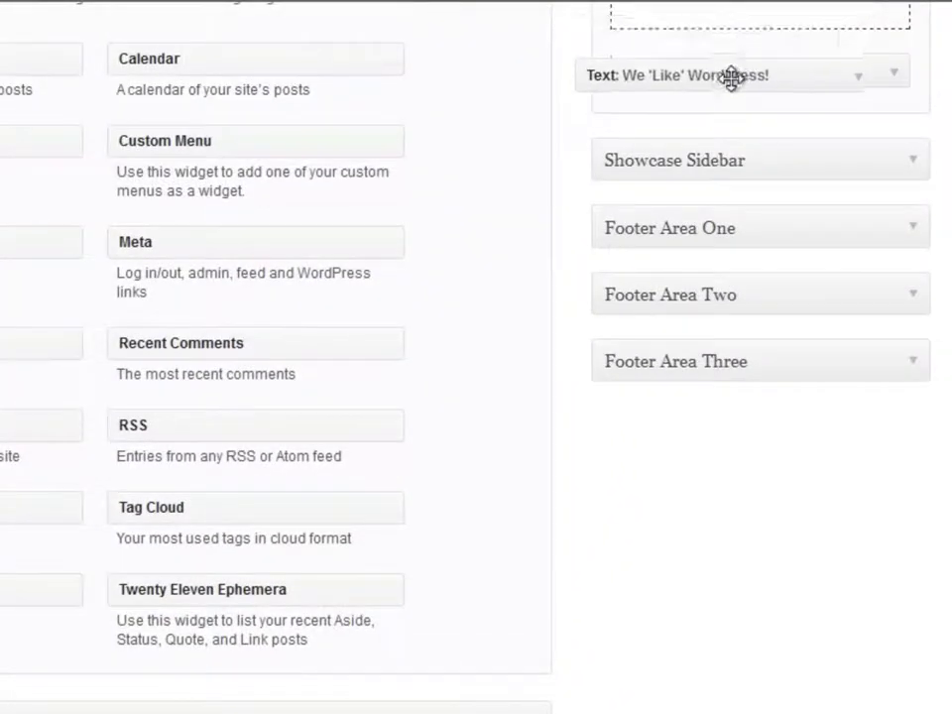
{"action": "left_click_drag", "start_coordinate": [731, 79], "coordinate": [731, 81]}
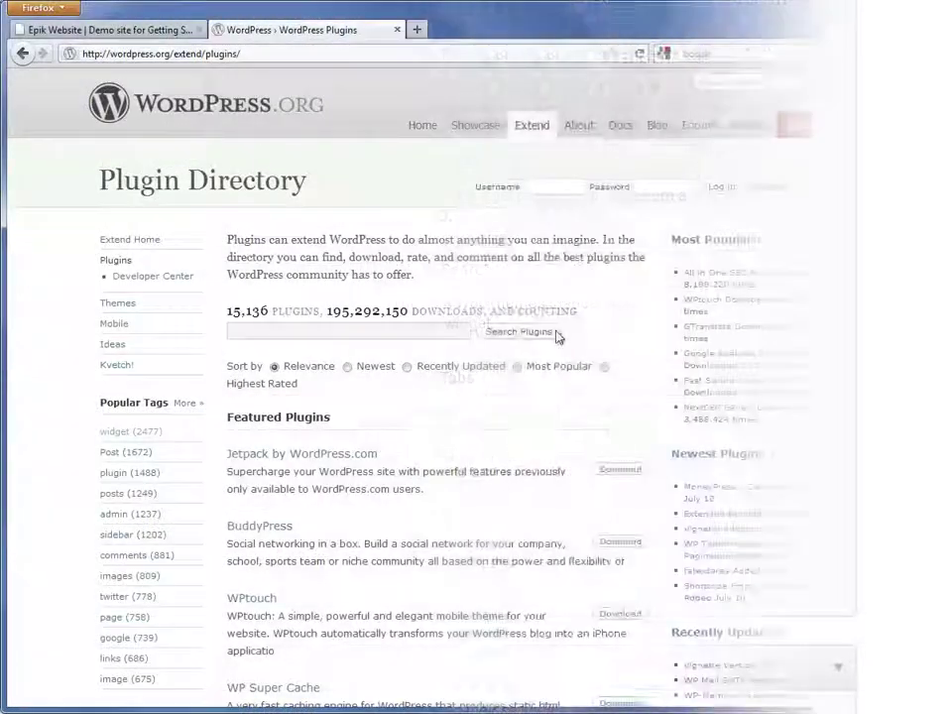
- Search the WordPress.org Plugin Directory for "widget"
{"action": "type", "text": "widget"}
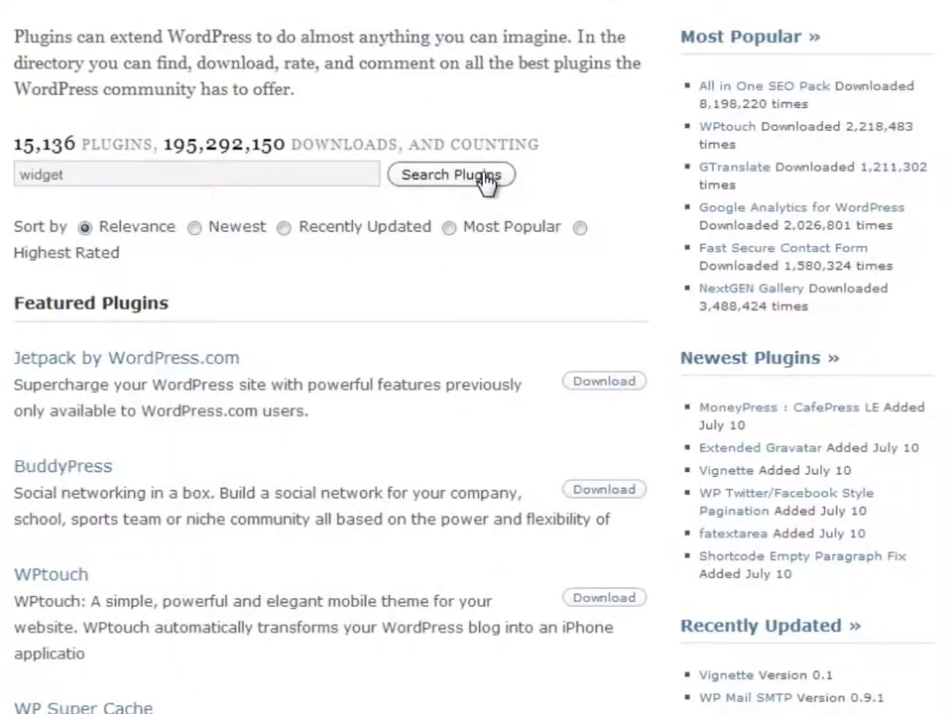
{"action": "left_click", "coordinate": [451, 175]}
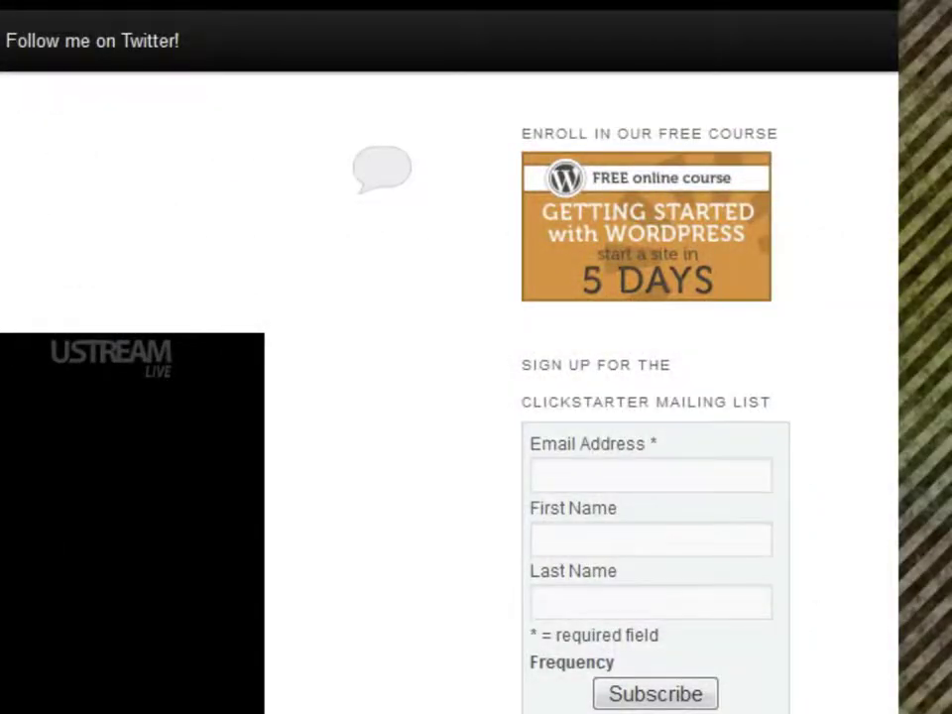
- Look through the ClickStarter site's sidebar widgets, from the free course banner down to the Flickr photos
{"action": "scroll", "coordinate": [476, 357], "scroll_direction": "down", "scroll_amount": 5}
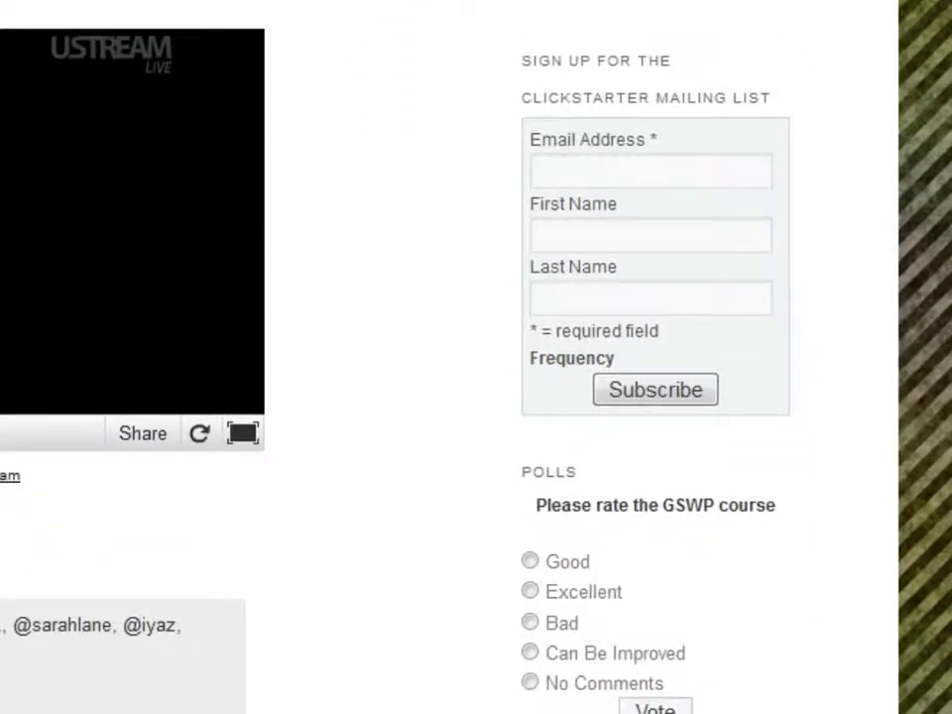
{"action": "scroll", "coordinate": [476, 357], "scroll_direction": "down", "scroll_amount": 7}
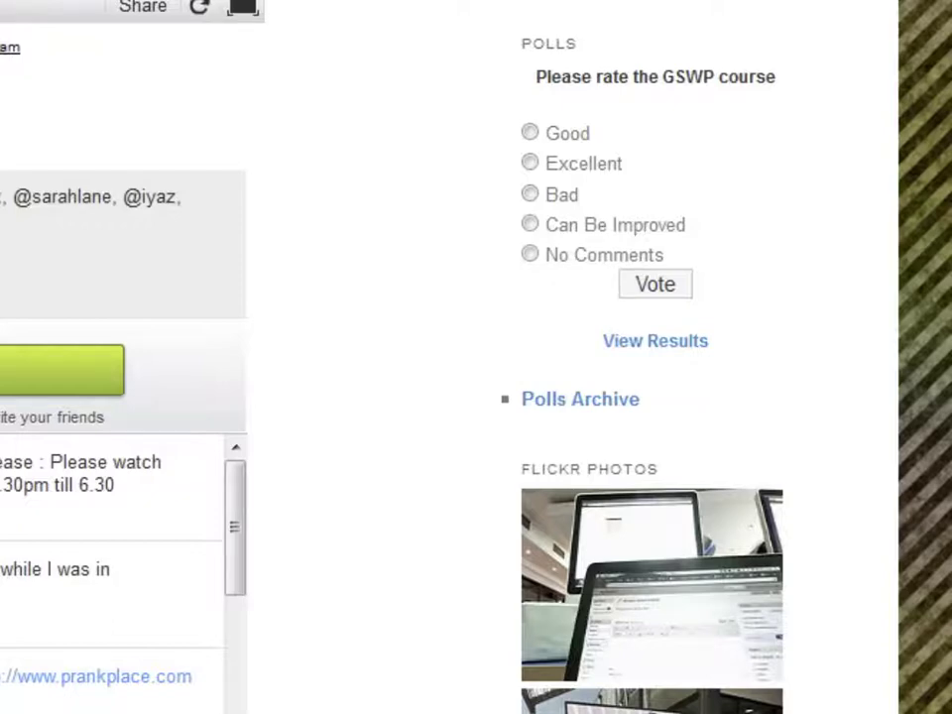
{"action": "scroll", "coordinate": [476, 357], "scroll_direction": "down", "scroll_amount": 7}
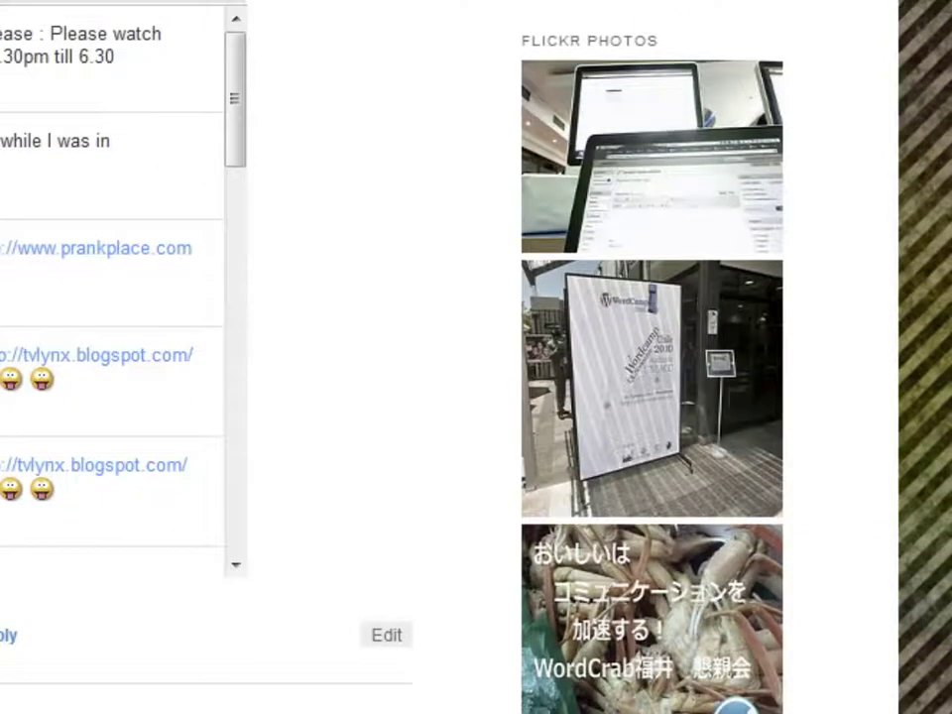